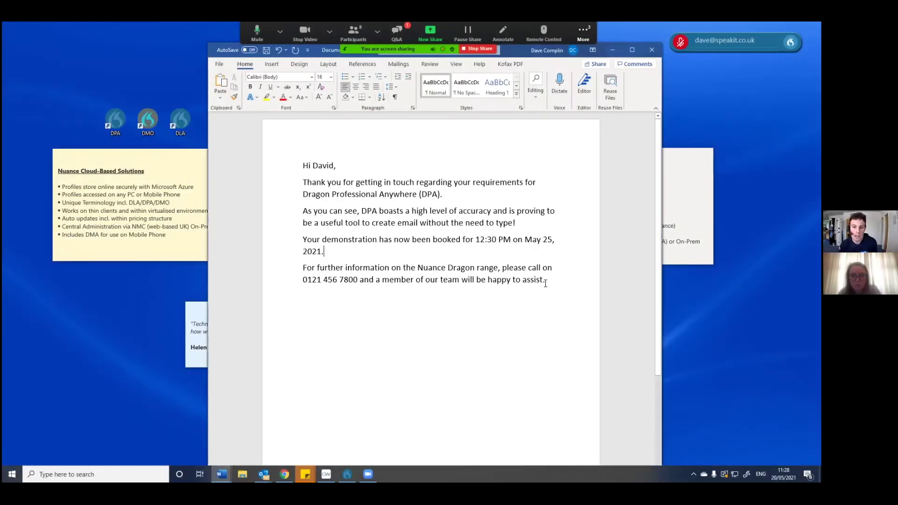
Step: Delete the whole email text from 'Hi David' through the closing sentence
{"action": "left_click_drag", "start_coordinate": [547, 280], "coordinate": [331, 167]}
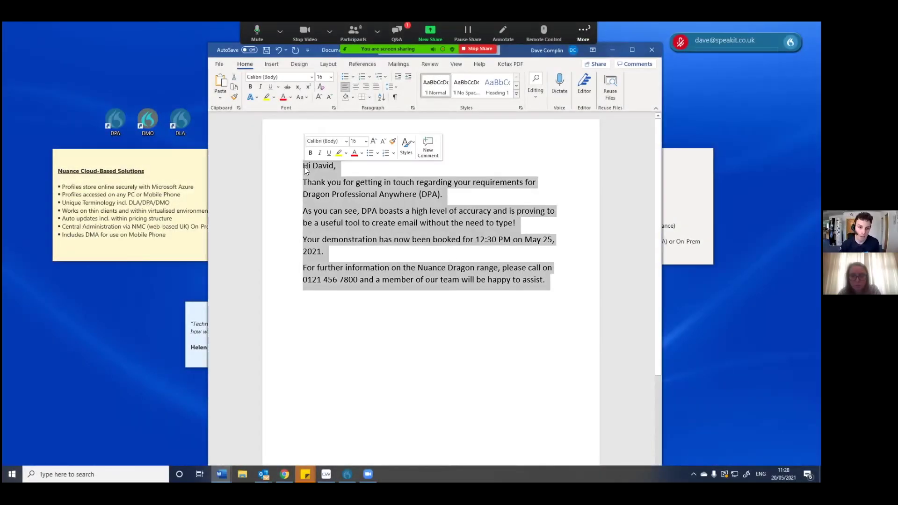
{"action": "key", "text": "Delete"}
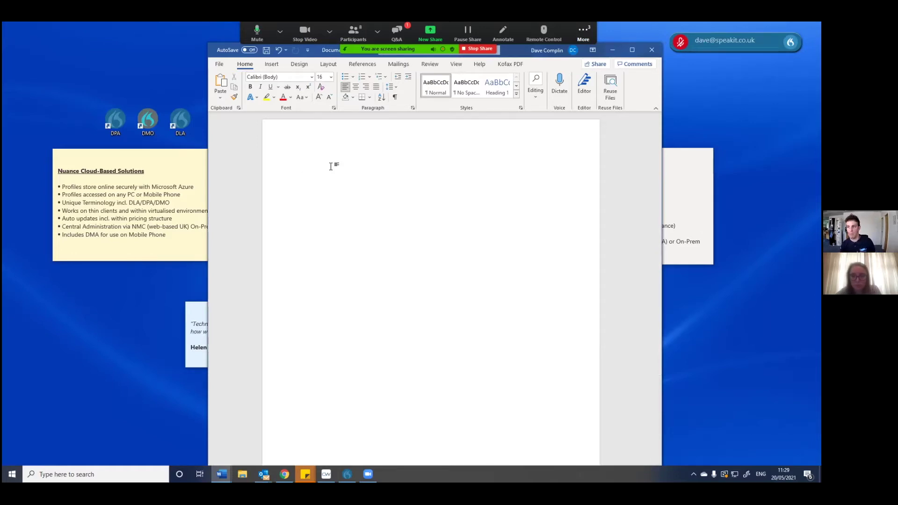
{"action": "key", "text": "alt+s"}
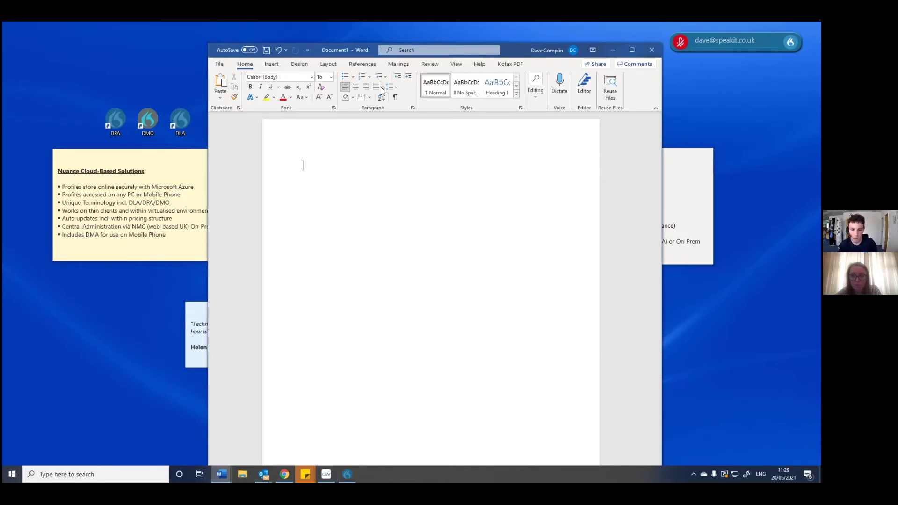
{"action": "key", "text": "super+e"}
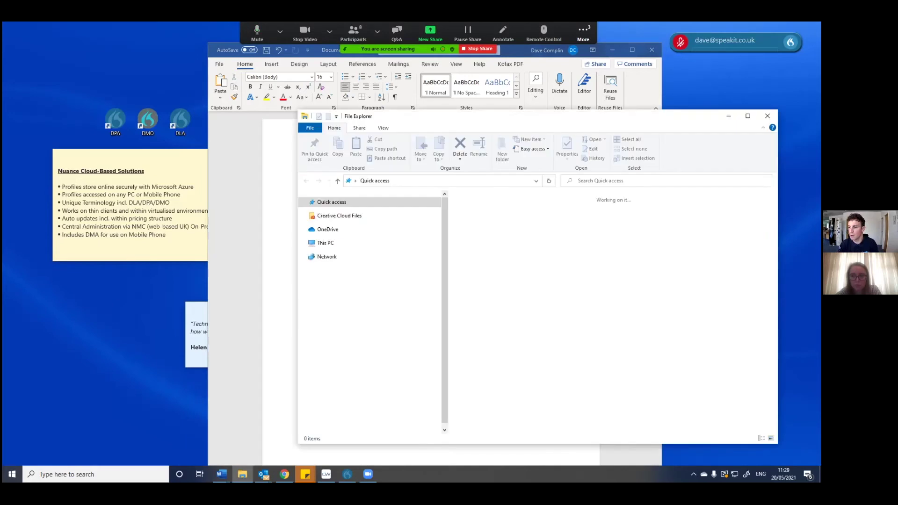
{"action": "key", "text": "alt+F4"}
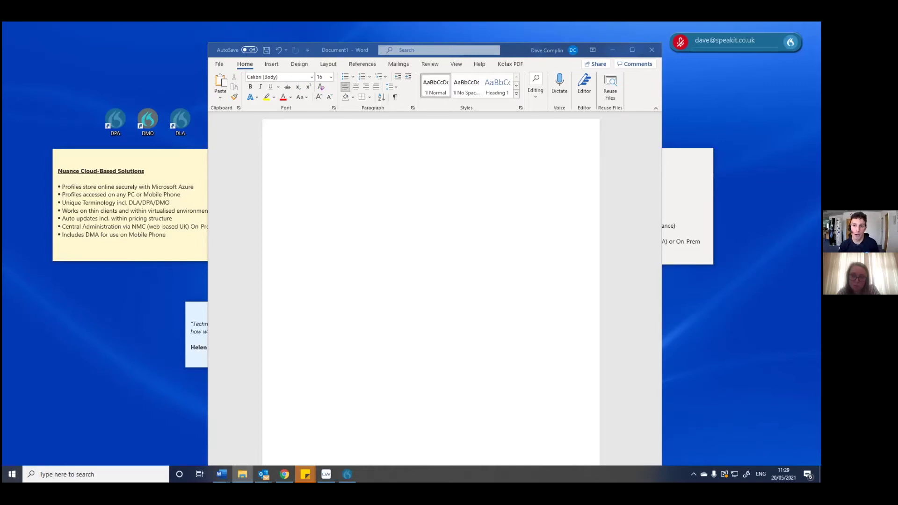
Step: Move the blank Word window up and left, behind the browser's webinar sign-up form
{"action": "left_click_drag", "start_coordinate": [578, 47], "coordinate": [558, 30]}
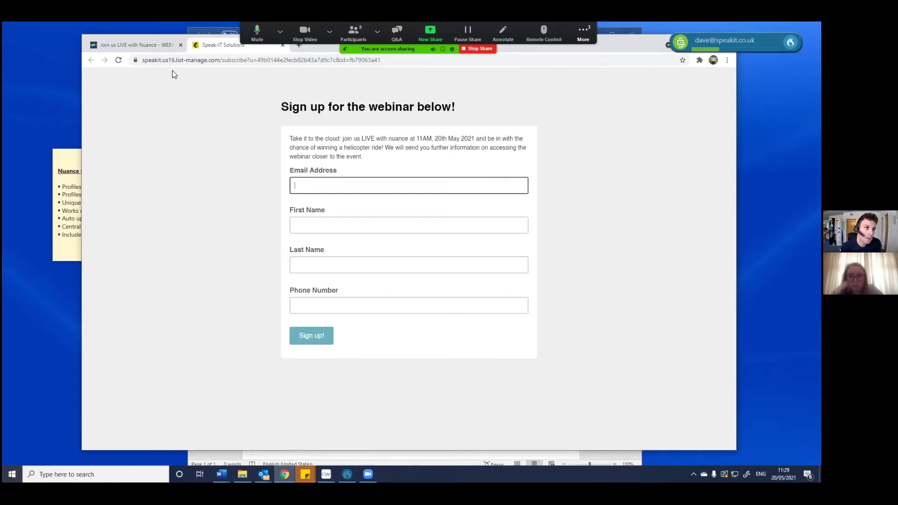
Step: Switch the browser to the 'Join us LIVE with Nuance' webinar page
{"action": "left_click", "coordinate": [150, 47]}
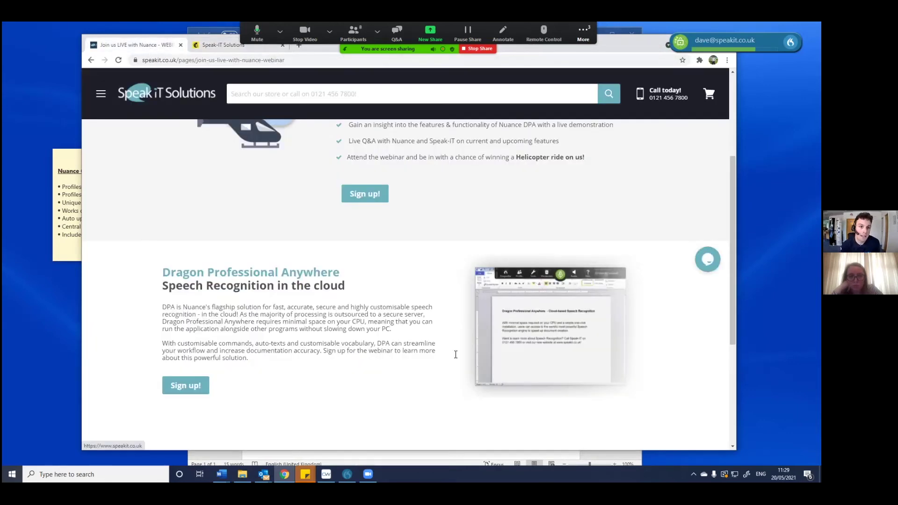
{"action": "scroll", "coordinate": [445, 257], "scroll_direction": "up", "scroll_amount": 5}
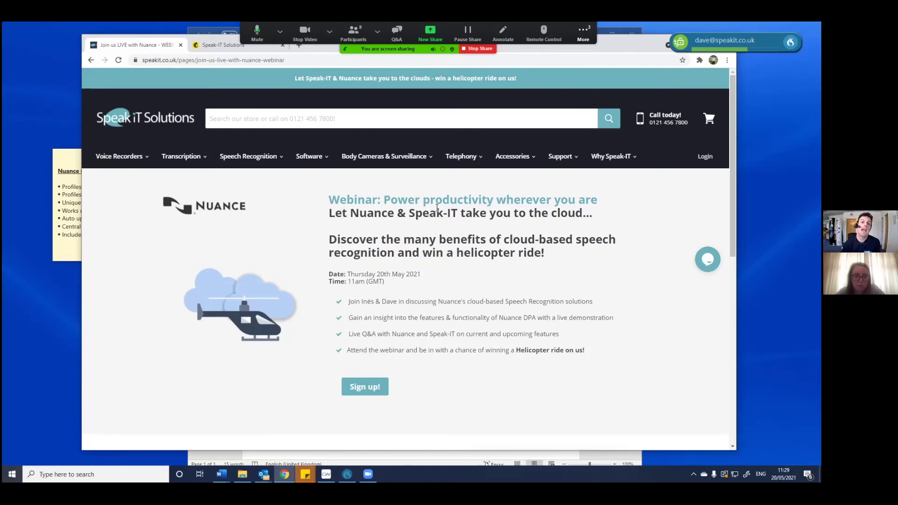
Step: Bring Word back to the front to dictate the two Dragon paragraphs
{"action": "key", "text": "alt+Tab"}
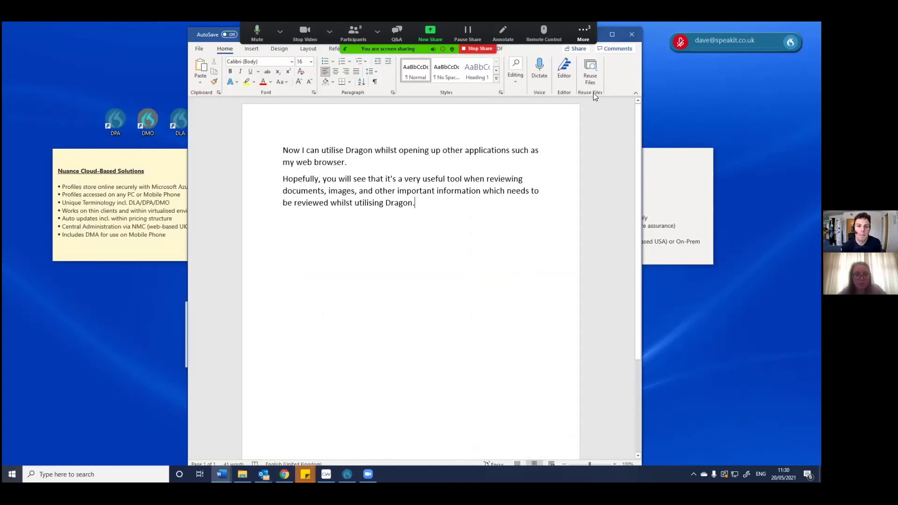